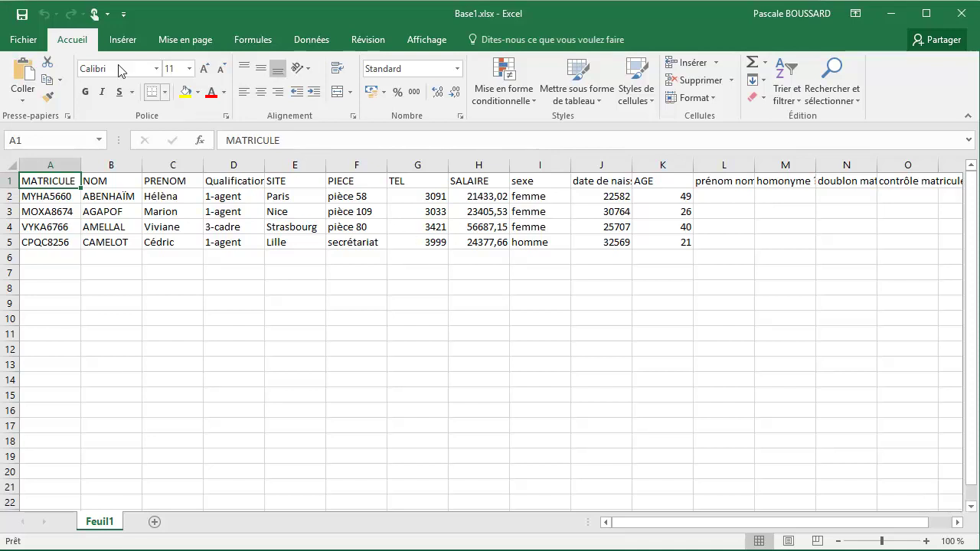
- Open the custom lists editor from the advanced Excel options and delete the Blanc, Rouge, Bleu list
{"action": "left_click", "coordinate": [31, 42]}
{"action": "left_click", "coordinate": [62, 442]}
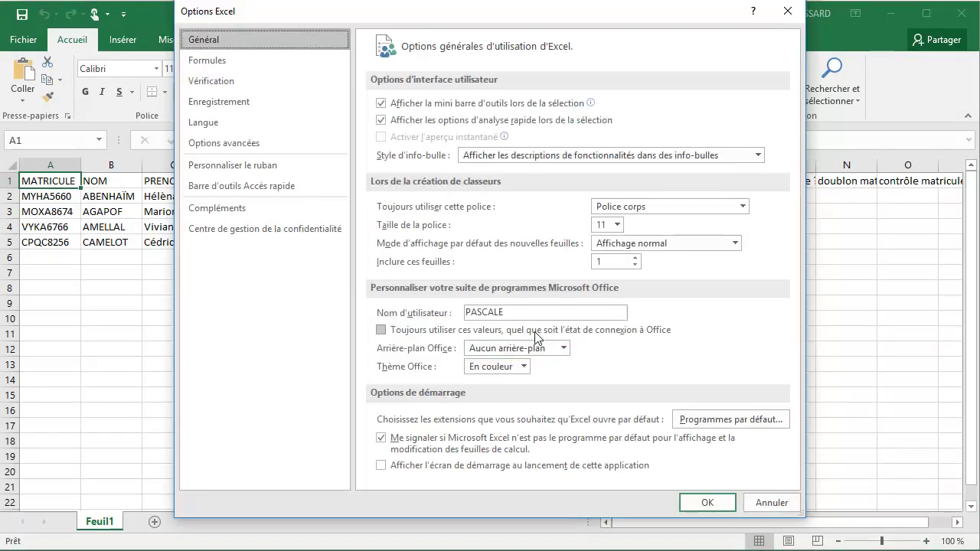
{"action": "left_click", "coordinate": [232, 141]}
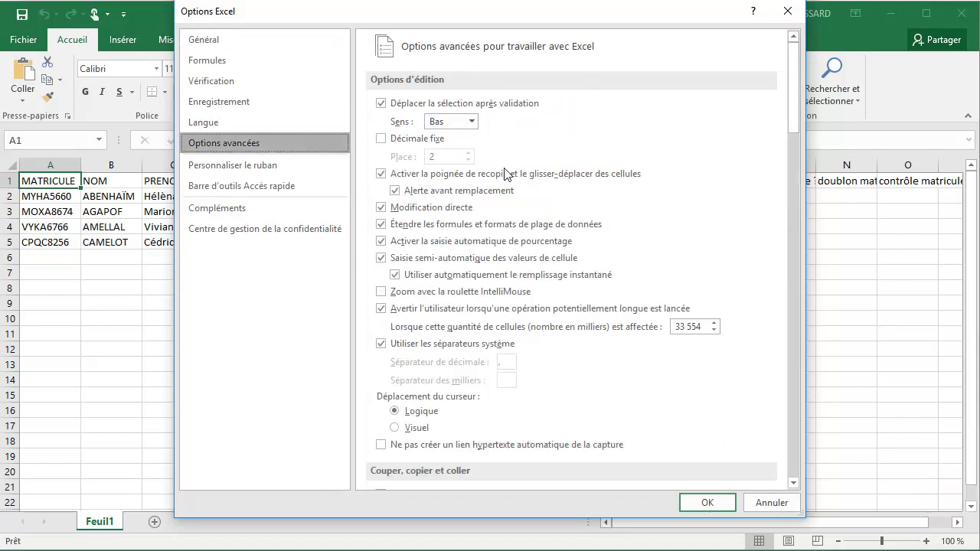
{"action": "scroll", "coordinate": [580, 230], "scroll_direction": "down", "scroll_amount": 3}
{"action": "scroll", "coordinate": [580, 230], "scroll_direction": "down", "scroll_amount": 5}
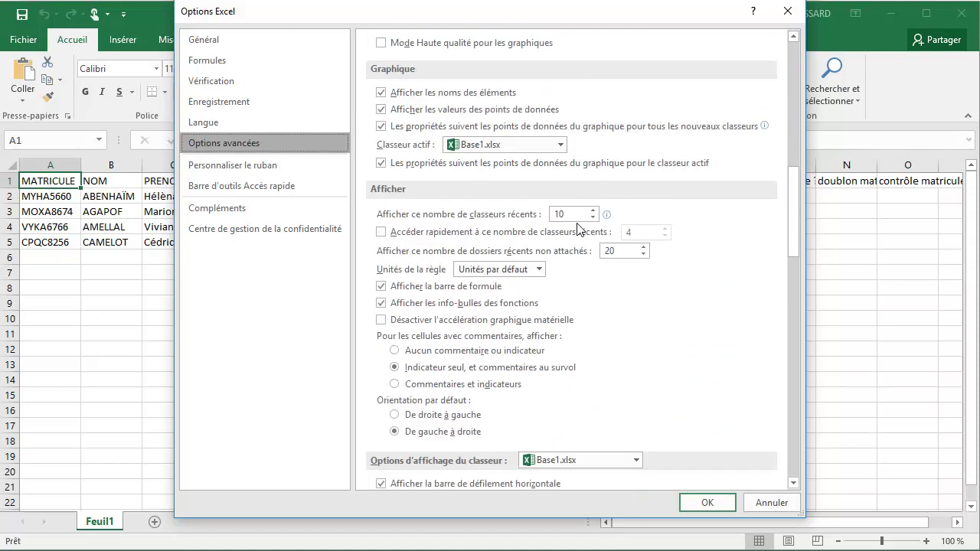
{"action": "scroll", "coordinate": [579, 230], "scroll_direction": "down", "scroll_amount": 5}
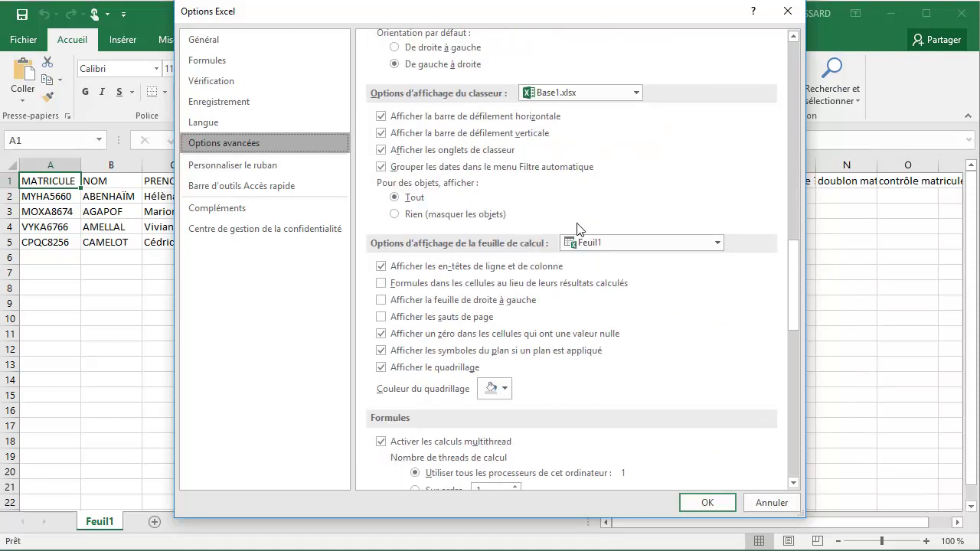
{"action": "scroll", "coordinate": [578, 229], "scroll_direction": "down", "scroll_amount": 6}
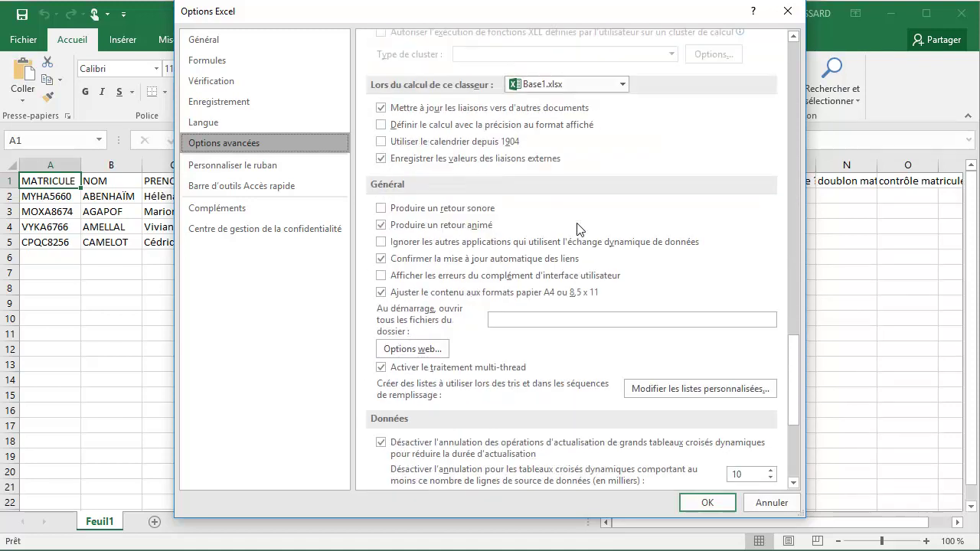
{"action": "left_click", "coordinate": [722, 393]}
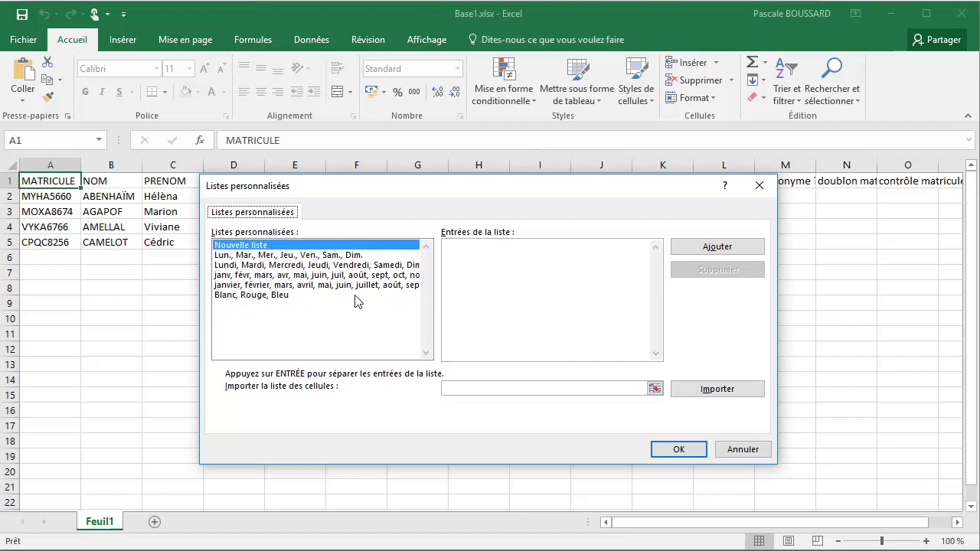
{"action": "left_click", "coordinate": [238, 298]}
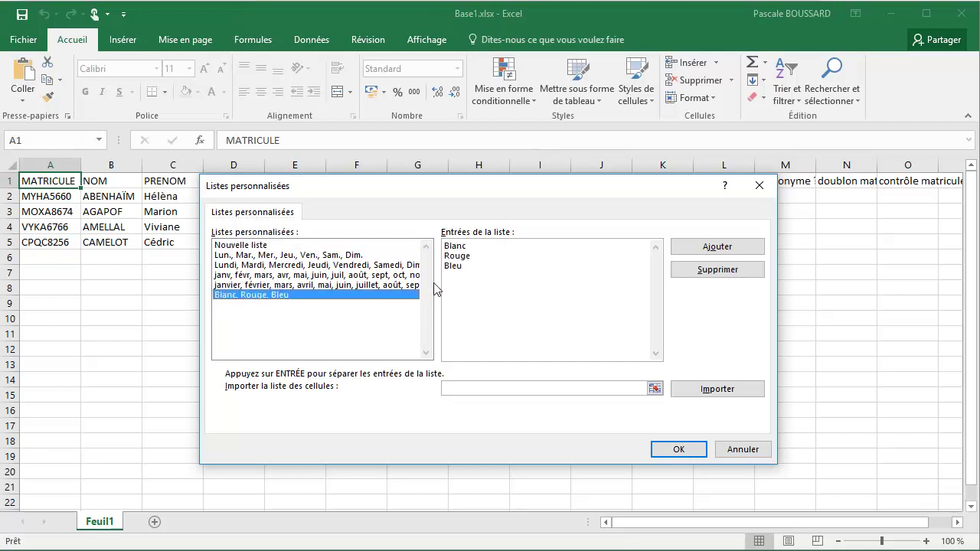
{"action": "left_click", "coordinate": [702, 272]}
{"action": "left_click", "coordinate": [452, 326]}
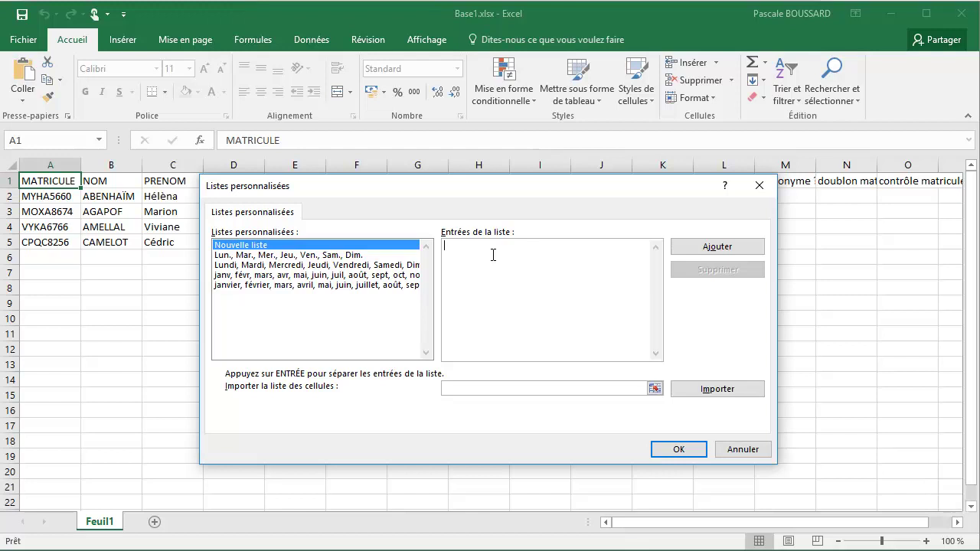
- Import the site names in E2:E5 as a new custom list and confirm the options
{"action": "left_click", "coordinate": [655, 388]}
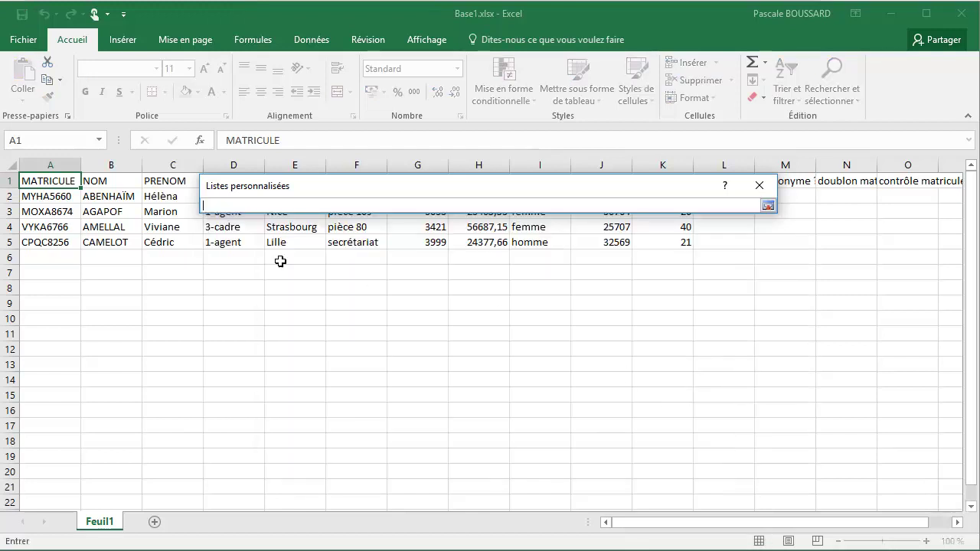
{"action": "left_click_drag", "start_coordinate": [393, 194], "coordinate": [439, 311]}
{"action": "left_click_drag", "start_coordinate": [304, 196], "coordinate": [302, 236]}
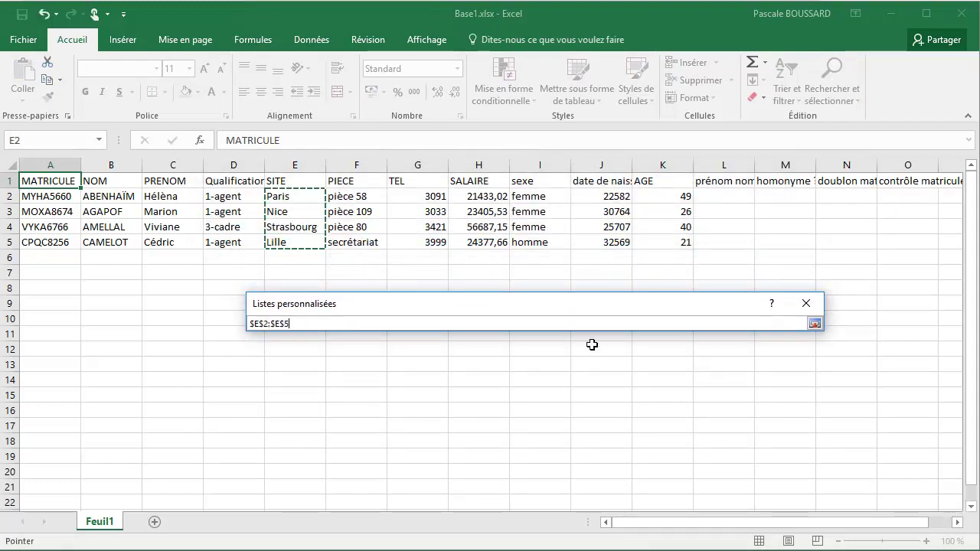
{"action": "left_click", "coordinate": [812, 324]}
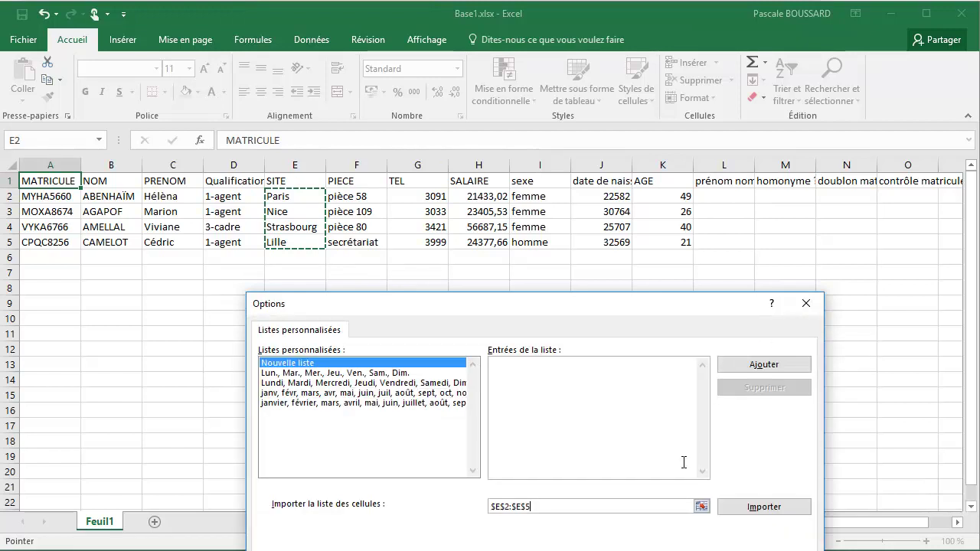
{"action": "left_click", "coordinate": [741, 507]}
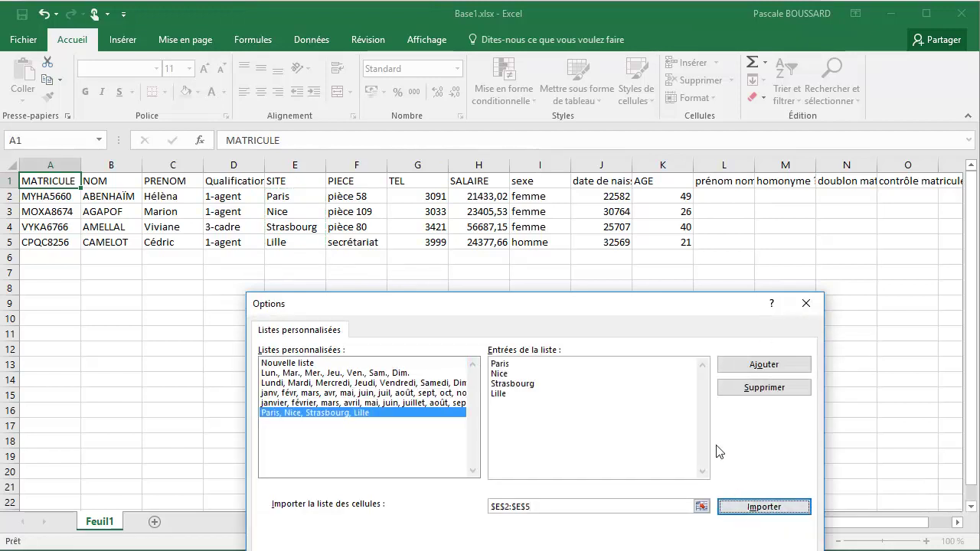
{"action": "left_click_drag", "start_coordinate": [541, 311], "coordinate": [545, 225]}
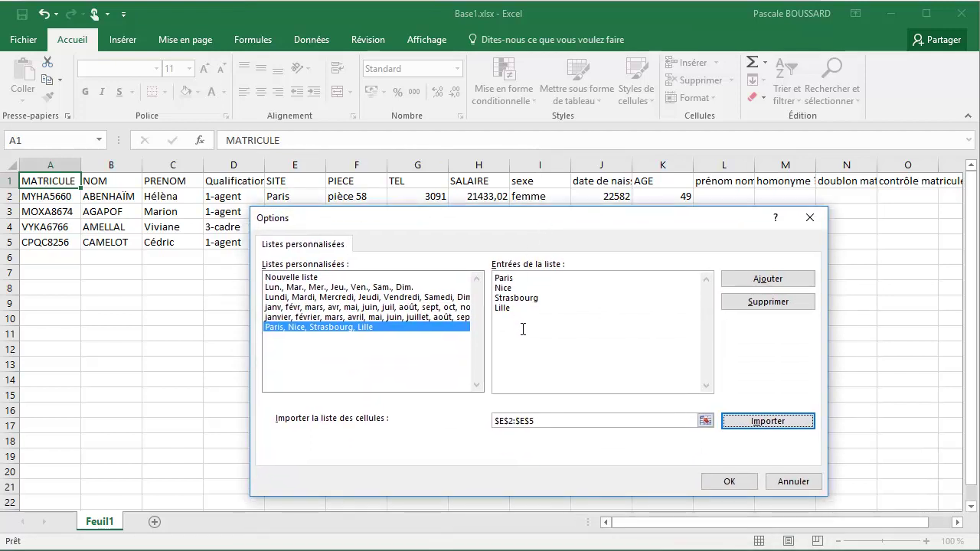
{"action": "left_click", "coordinate": [725, 487]}
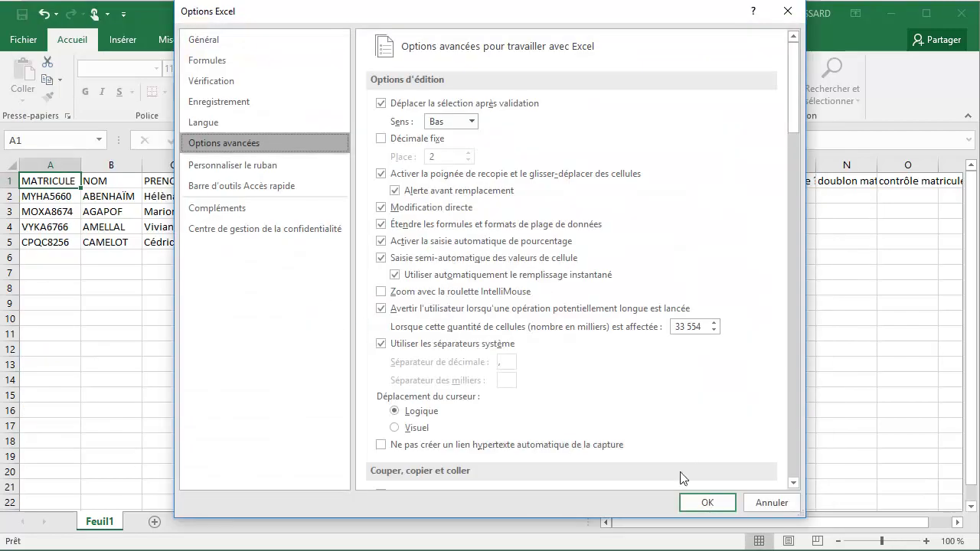
{"action": "left_click", "coordinate": [704, 501]}
- Enter paris in cell B8 and autofill the city series across to E8
{"action": "left_click", "coordinate": [115, 288]}
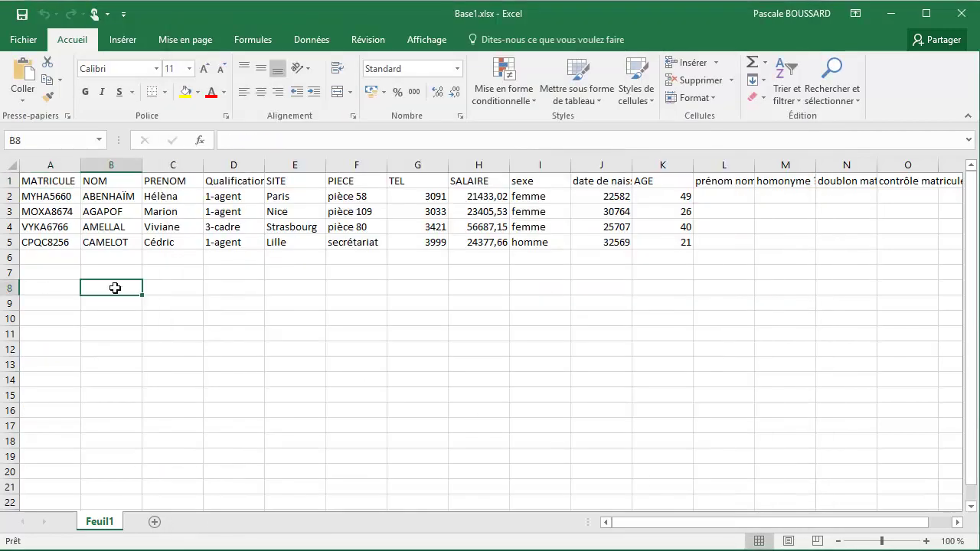
{"action": "type", "text": "paris"}
{"action": "left_click", "coordinate": [192, 288]}
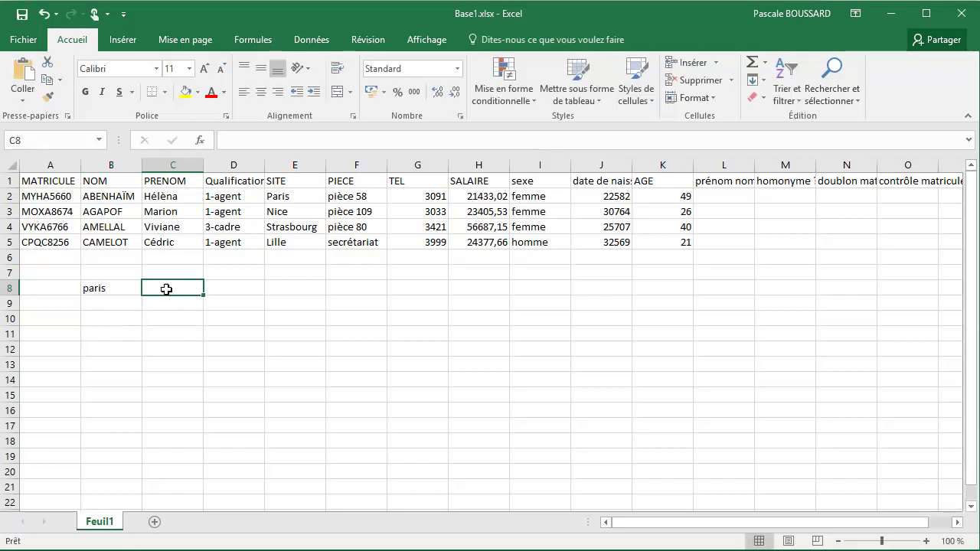
{"action": "left_click", "coordinate": [140, 289]}
{"action": "left_click_drag", "start_coordinate": [141, 295], "coordinate": [310, 291]}
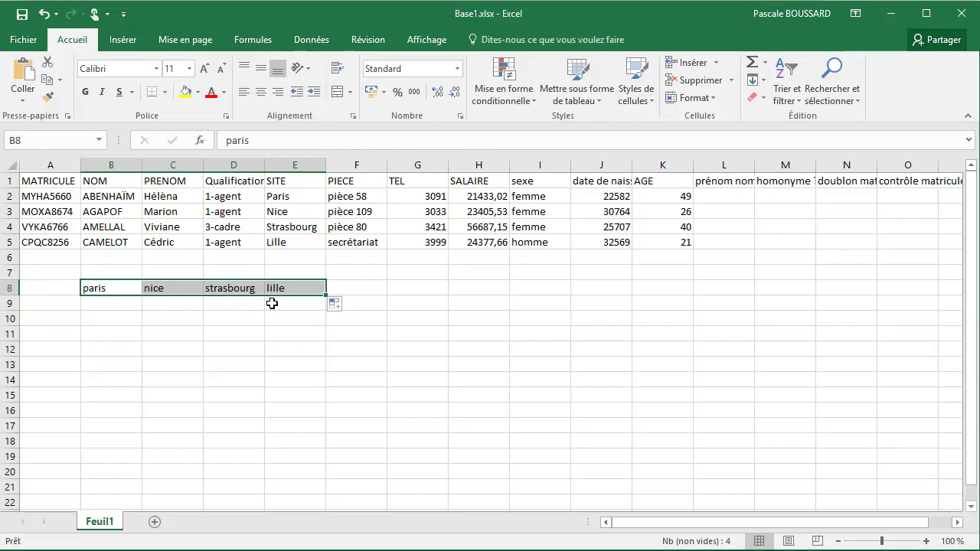
- Enter lun in cell B9 and autofill the abbreviated weekdays across to G9
{"action": "left_click", "coordinate": [110, 306]}
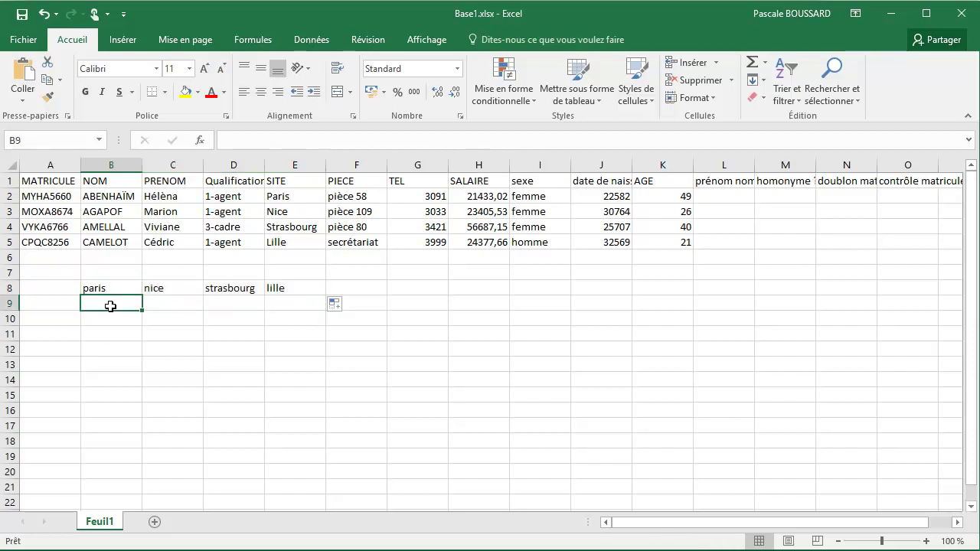
{"action": "type", "text": "lun"}
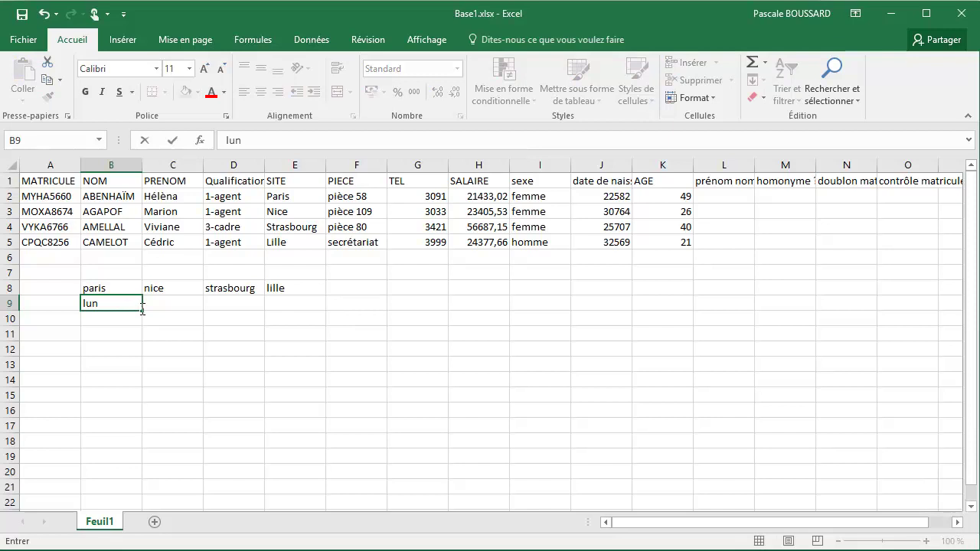
{"action": "left_click_drag", "start_coordinate": [143, 307], "coordinate": [440, 309]}
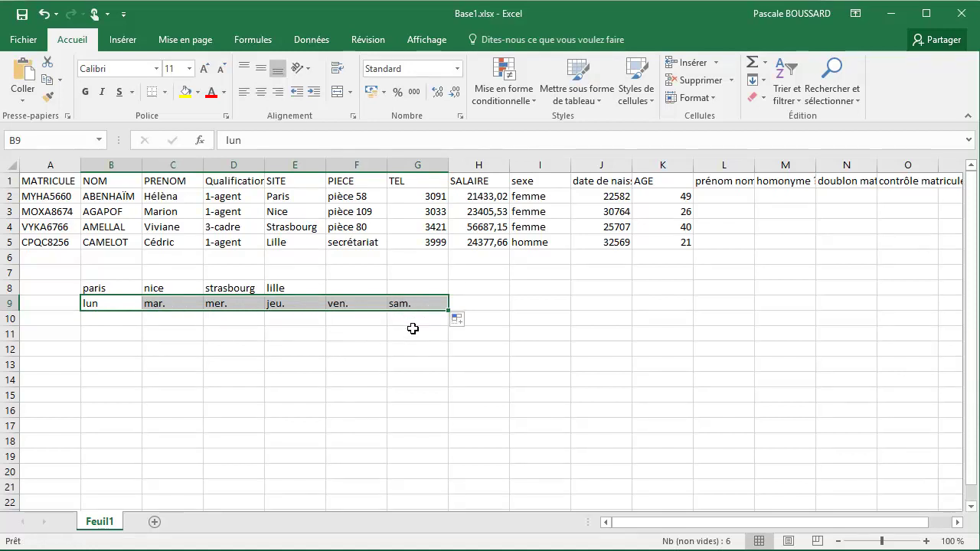
{"action": "left_click", "coordinate": [110, 318]}
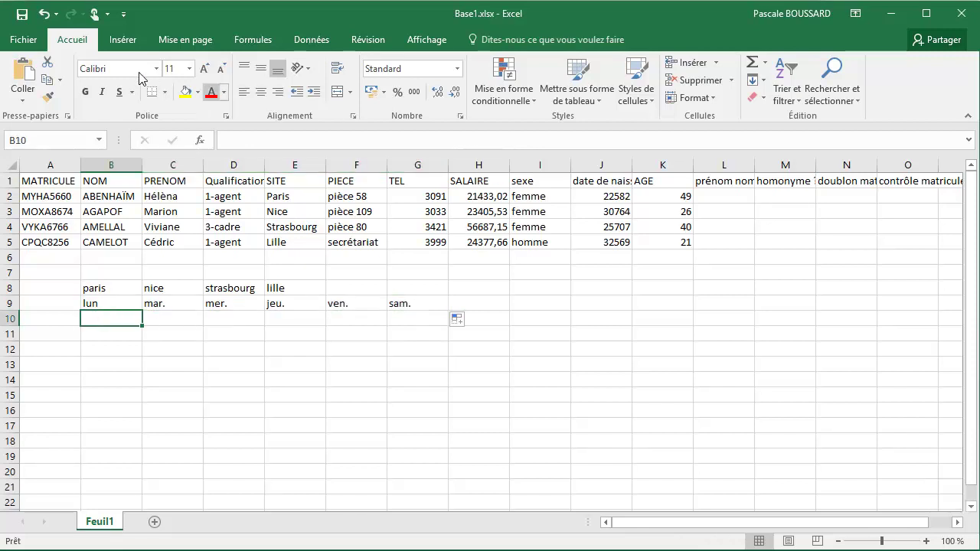
- Reopen the custom lists editor from the advanced options and add a new list with the entry blanc
{"action": "left_click", "coordinate": [20, 46]}
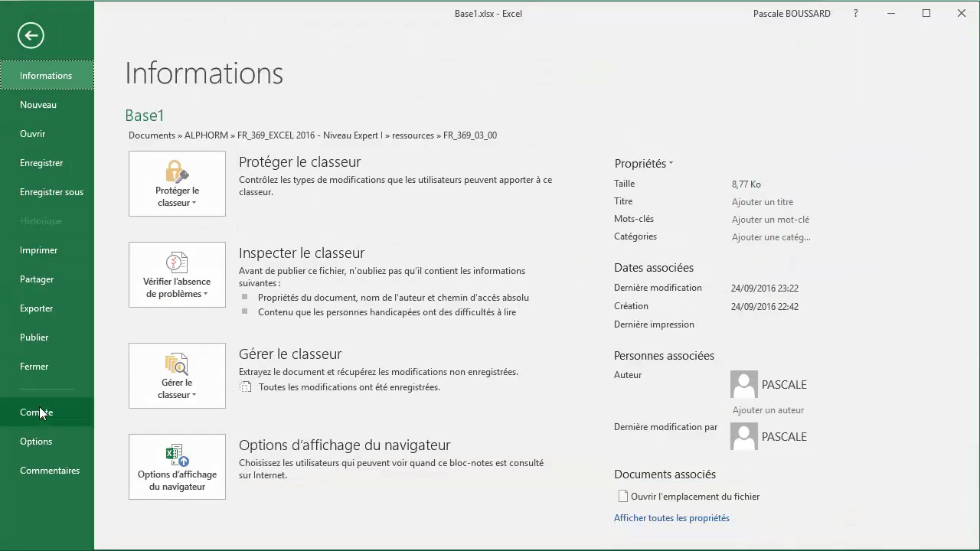
{"action": "left_click", "coordinate": [46, 441]}
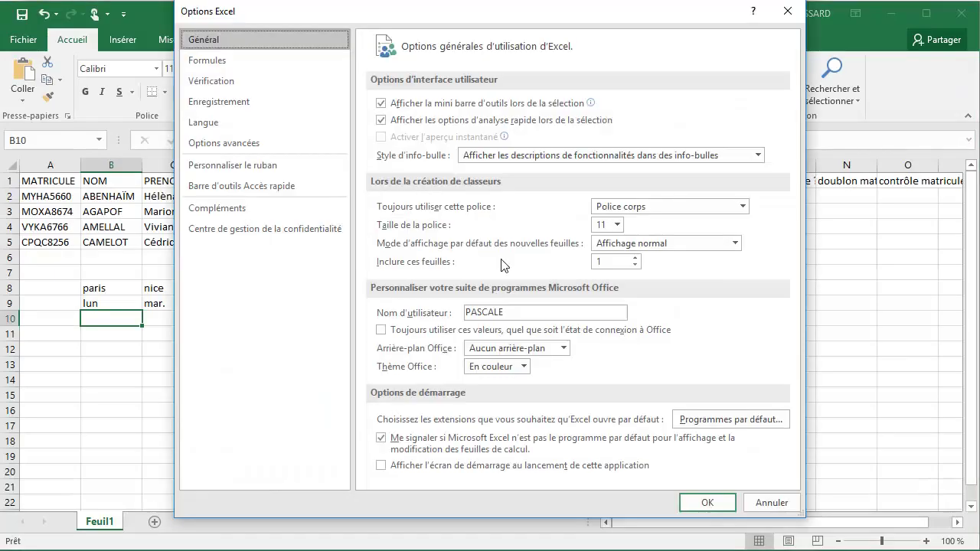
{"action": "left_click", "coordinate": [239, 143]}
{"action": "scroll", "coordinate": [604, 298], "scroll_direction": "down", "scroll_amount": 10}
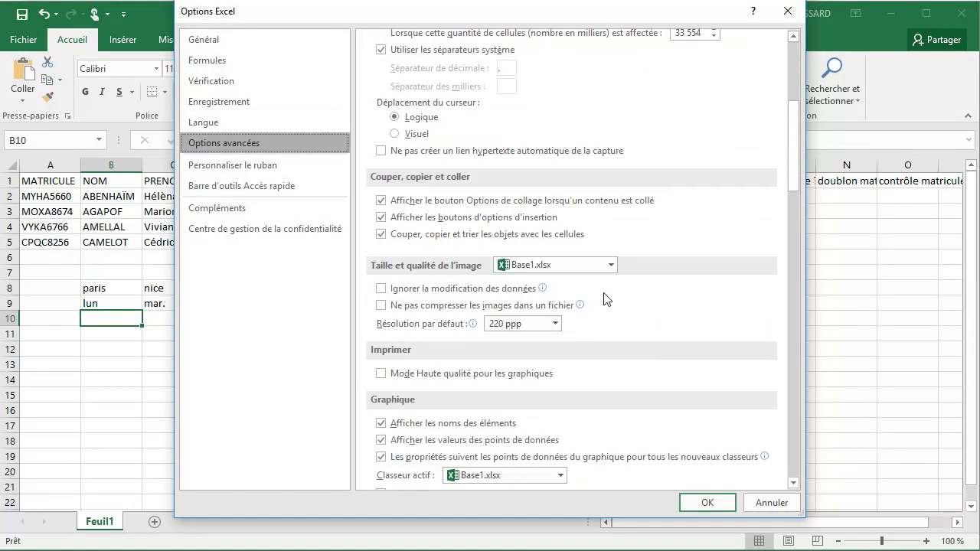
{"action": "scroll", "coordinate": [604, 298], "scroll_direction": "down", "scroll_amount": 12}
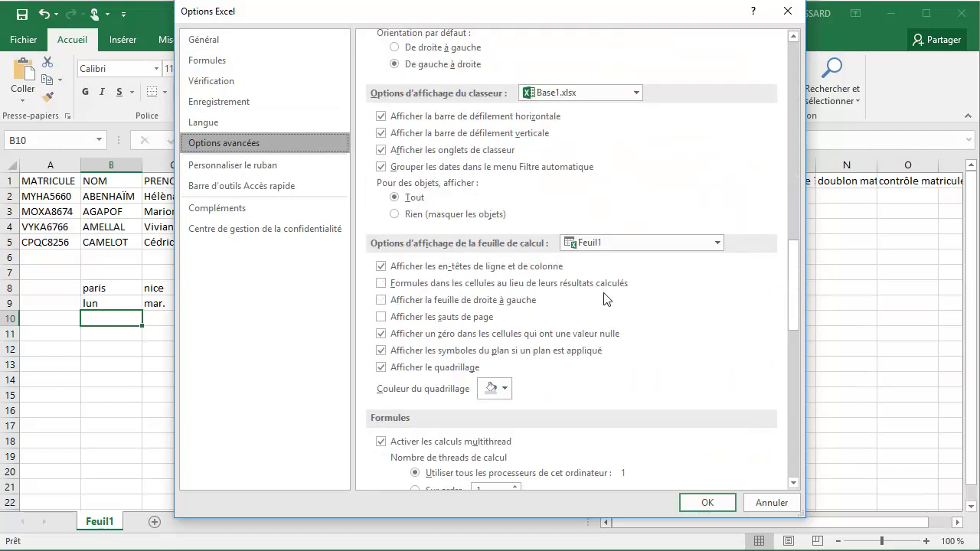
{"action": "scroll", "coordinate": [605, 299], "scroll_direction": "down", "scroll_amount": 3}
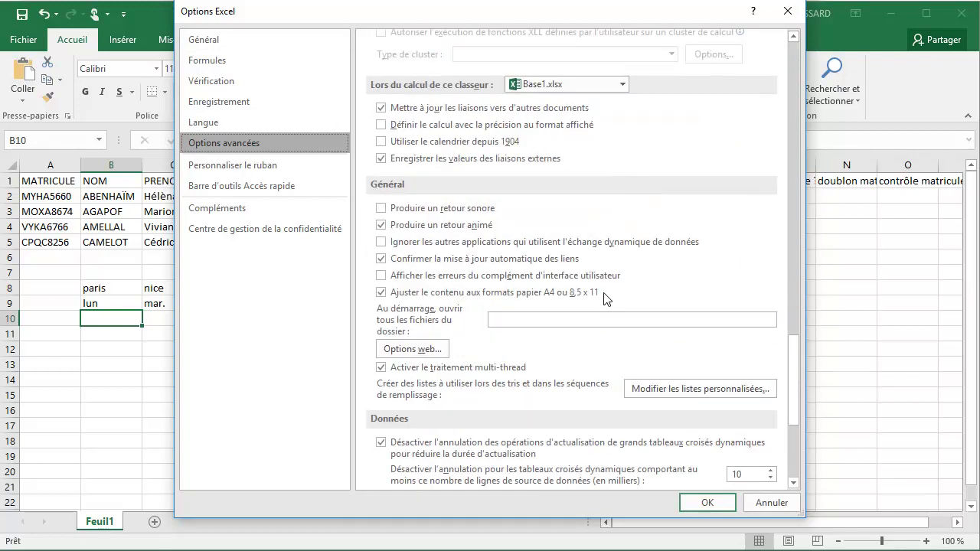
{"action": "left_click", "coordinate": [672, 385]}
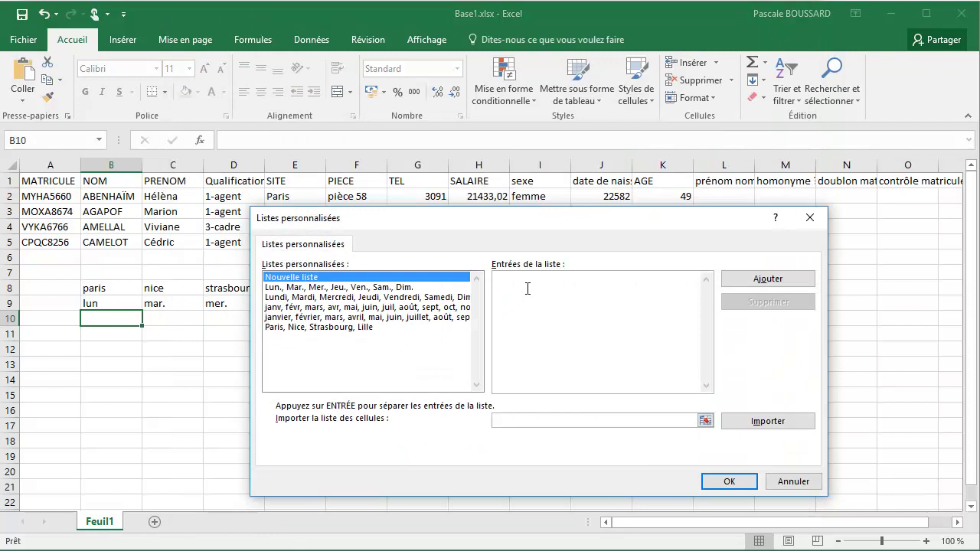
{"action": "type", "text": "blanc"}
{"action": "left_click", "coordinate": [758, 285]}
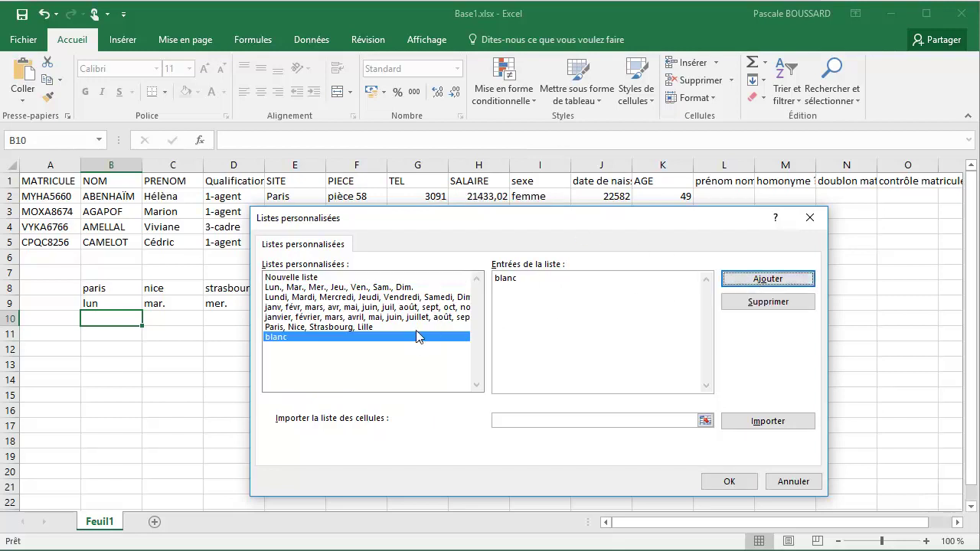
- Replace the blanc entry of the new custom list with bleu
{"action": "left_click", "coordinate": [511, 288]}
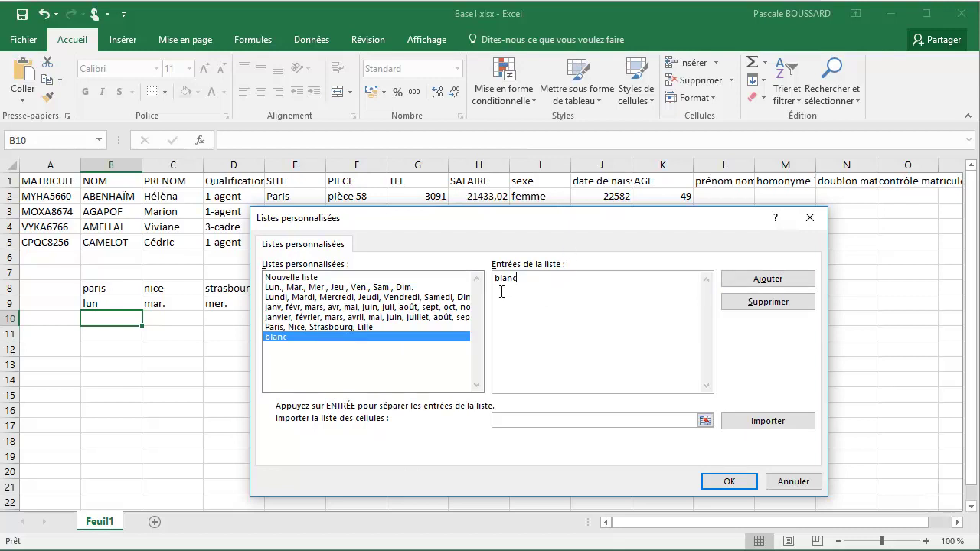
{"action": "left_click", "coordinate": [558, 420]}
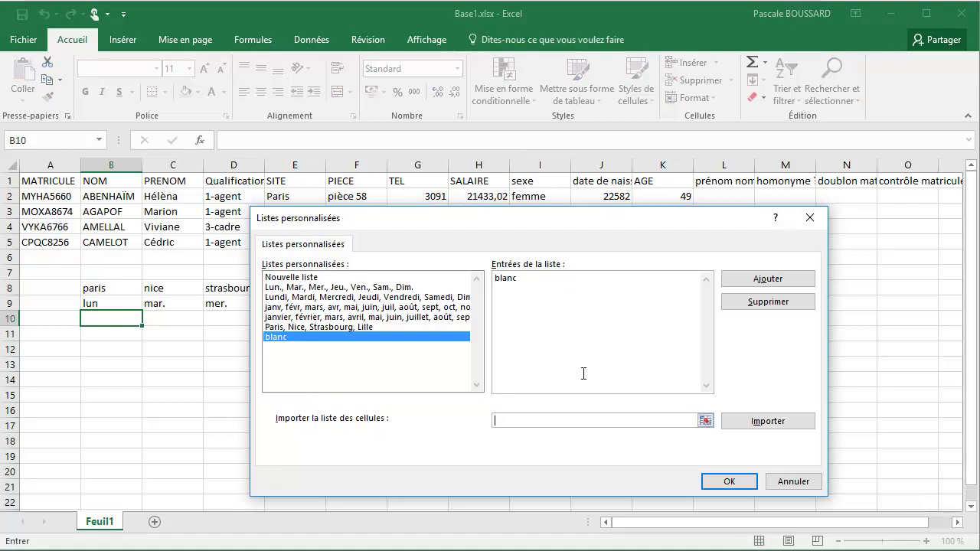
{"action": "left_click", "coordinate": [526, 285]}
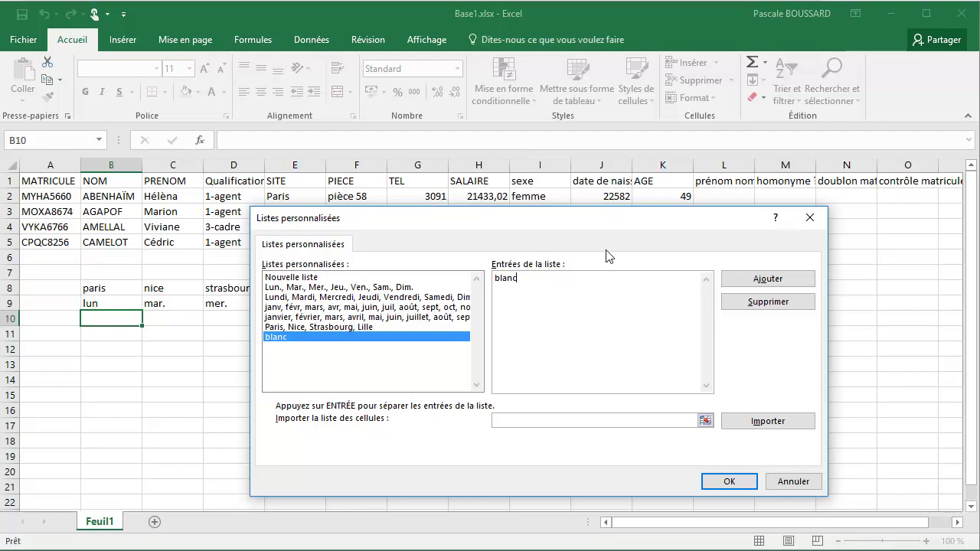
{"action": "left_click_drag", "start_coordinate": [543, 282], "coordinate": [487, 287]}
{"action": "type", "text": "bl"}
{"action": "left_click", "coordinate": [757, 280]}
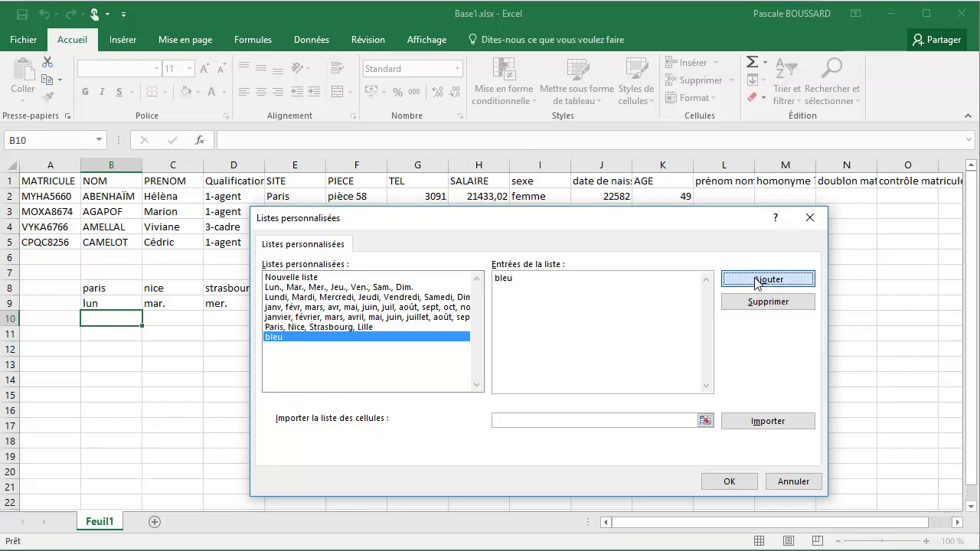
- Extend the bleu custom list with the entries blanc and marron, and accept the custom lists
{"action": "left_click", "coordinate": [525, 285]}
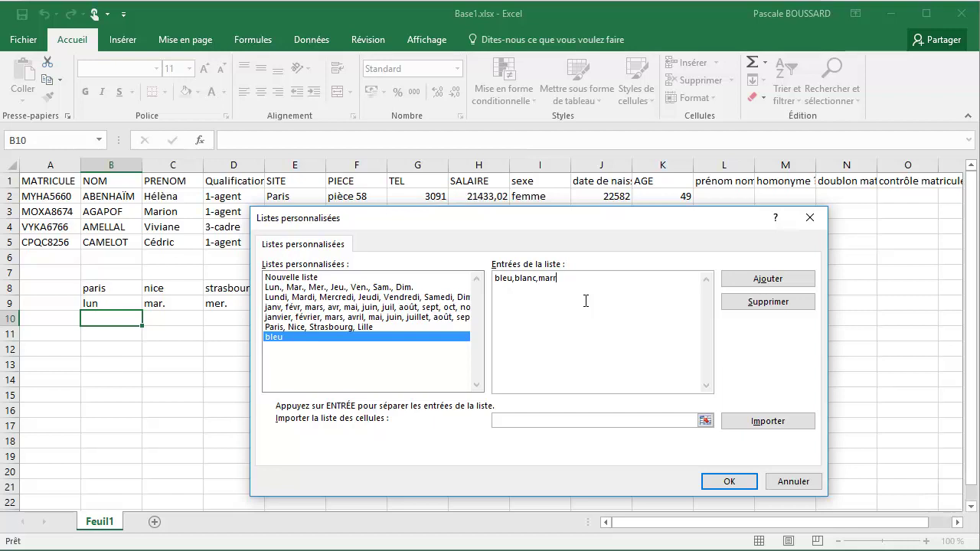
{"action": "left_click", "coordinate": [723, 281]}
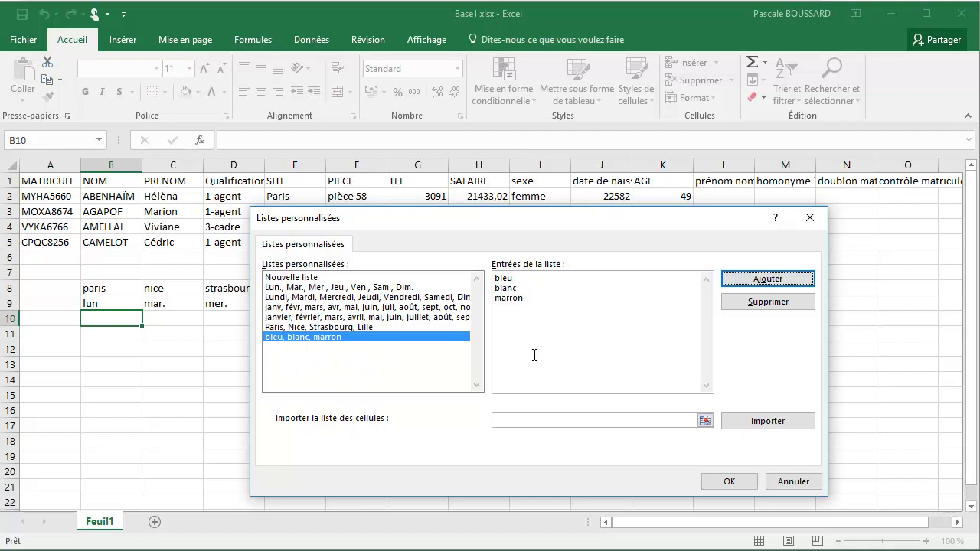
{"action": "left_click", "coordinate": [727, 482]}
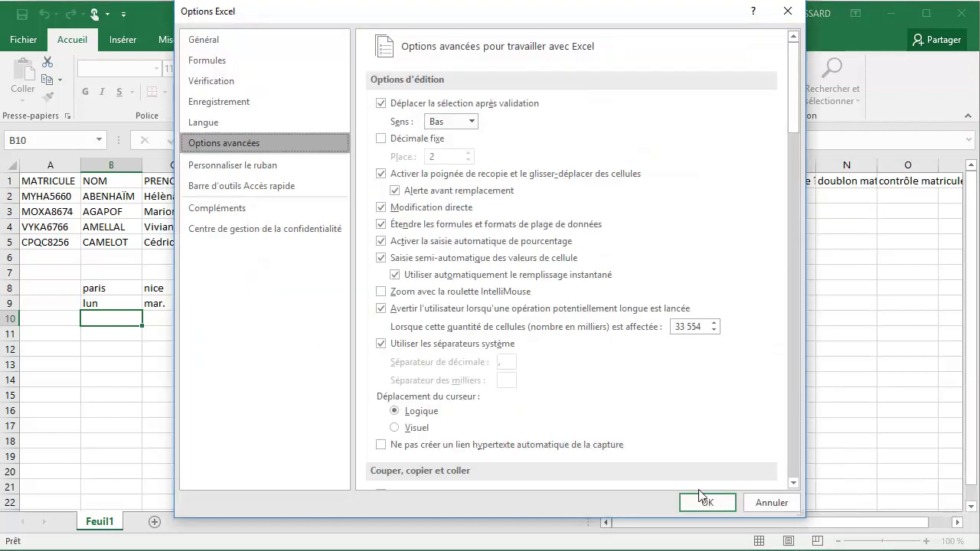
- Close the options, enter bleu in cell B10 and autofill the colour series across to D10
{"action": "left_click", "coordinate": [705, 503]}
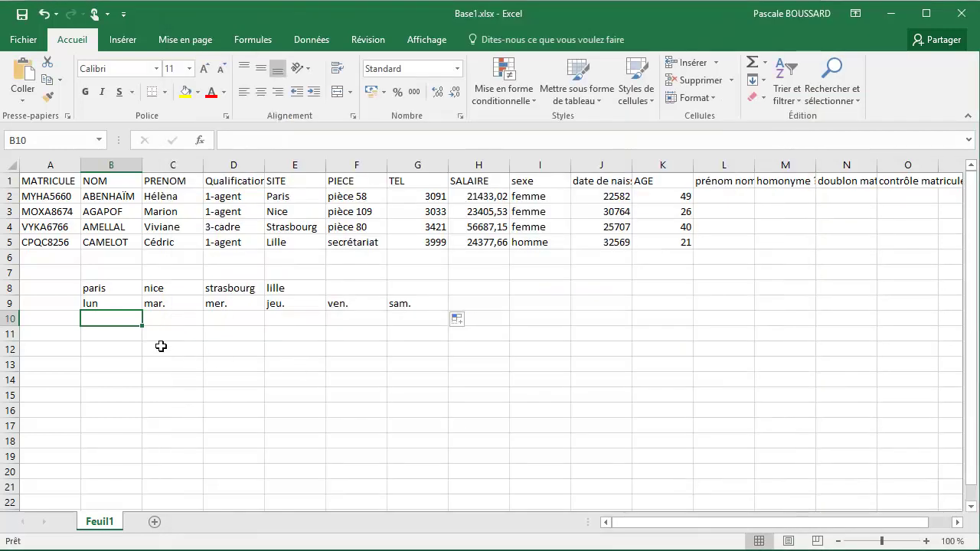
{"action": "type", "text": "bleu"}
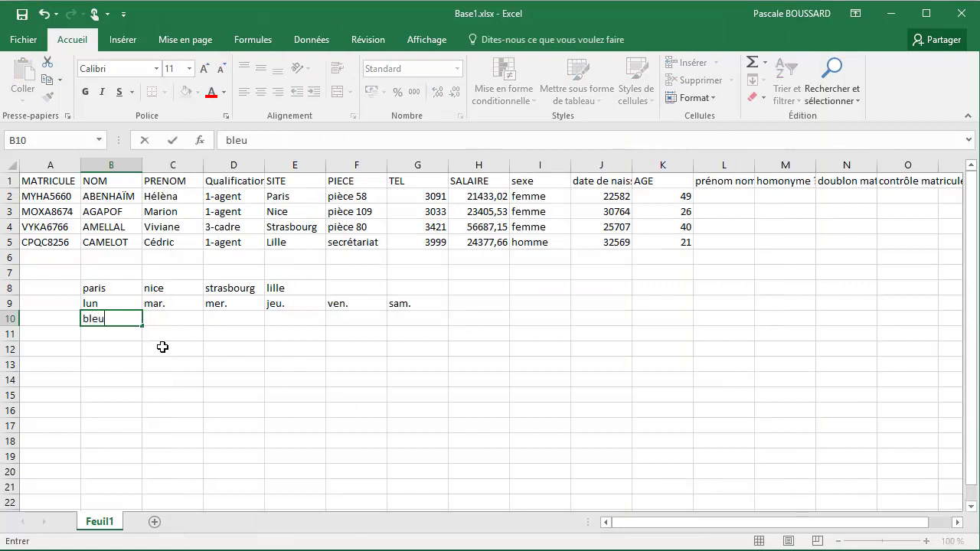
{"action": "left_click_drag", "start_coordinate": [142, 328], "coordinate": [260, 324]}
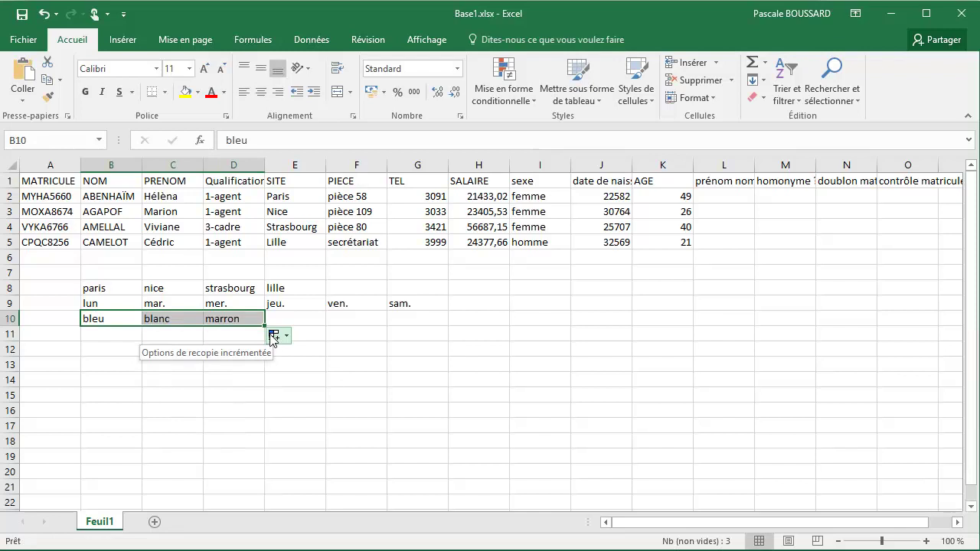
- Reopen the custom lists editor from the General section of the advanced options
{"action": "left_click", "coordinate": [34, 43]}
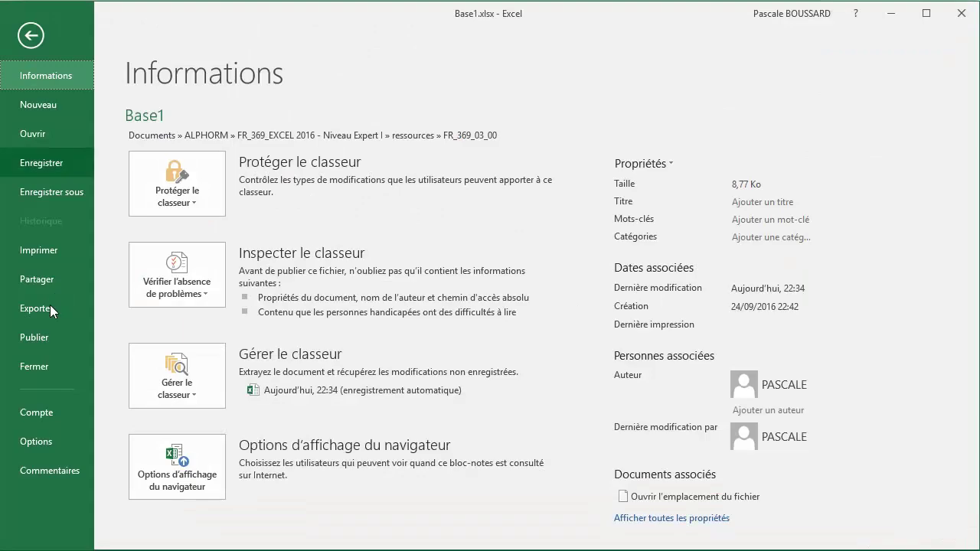
{"action": "left_click", "coordinate": [56, 448]}
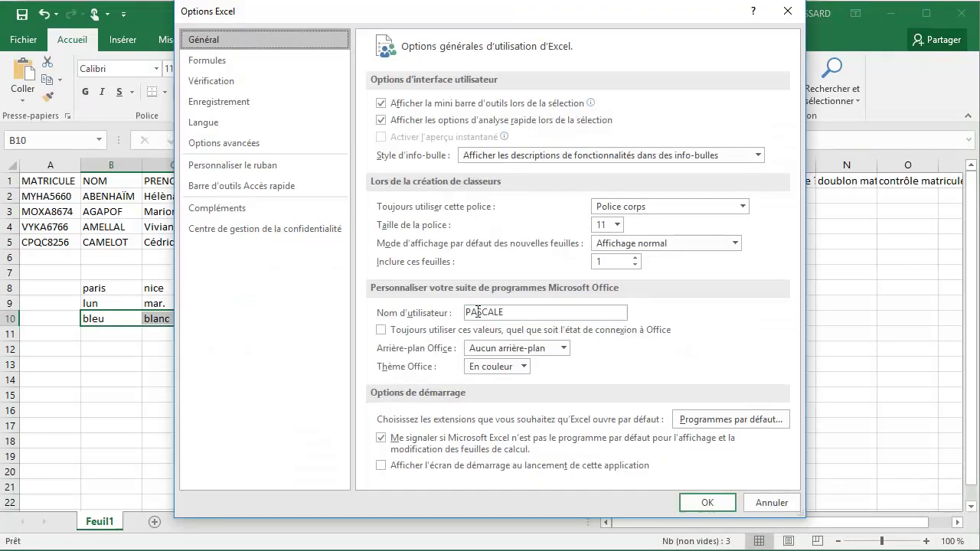
{"action": "left_click", "coordinate": [221, 139]}
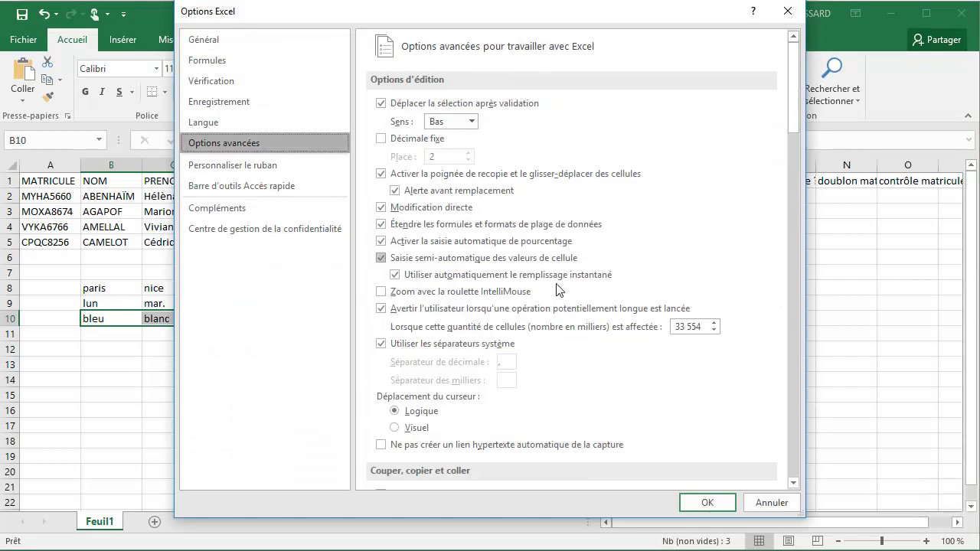
{"action": "scroll", "coordinate": [578, 305], "scroll_direction": "down", "scroll_amount": 10}
{"action": "scroll", "coordinate": [579, 311], "scroll_direction": "down", "scroll_amount": 20}
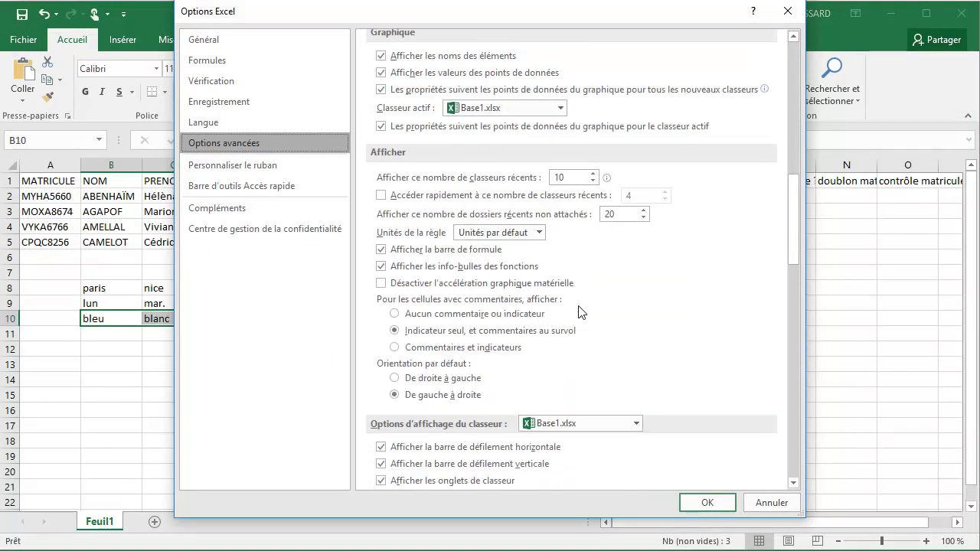
{"action": "scroll", "coordinate": [689, 429], "scroll_direction": "down", "scroll_amount": 8}
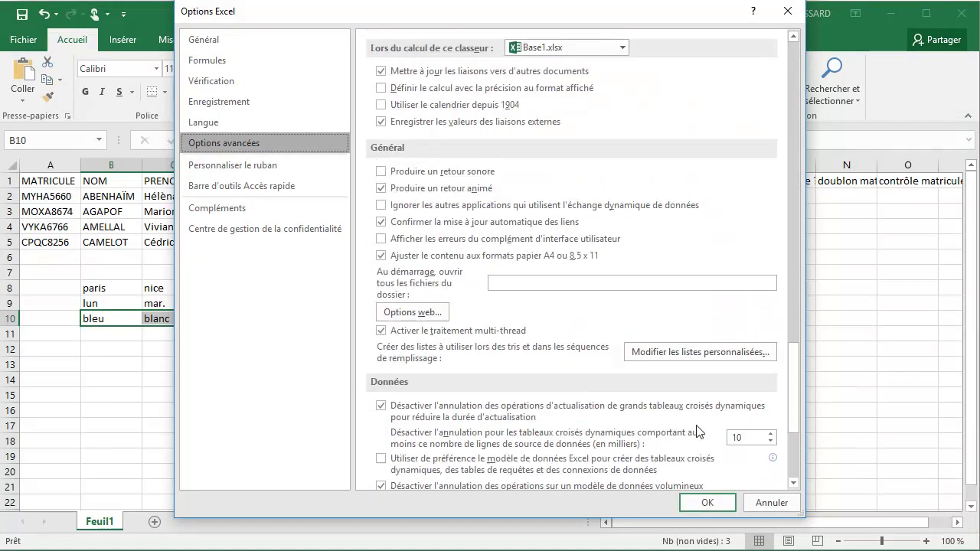
{"action": "left_click", "coordinate": [703, 208]}
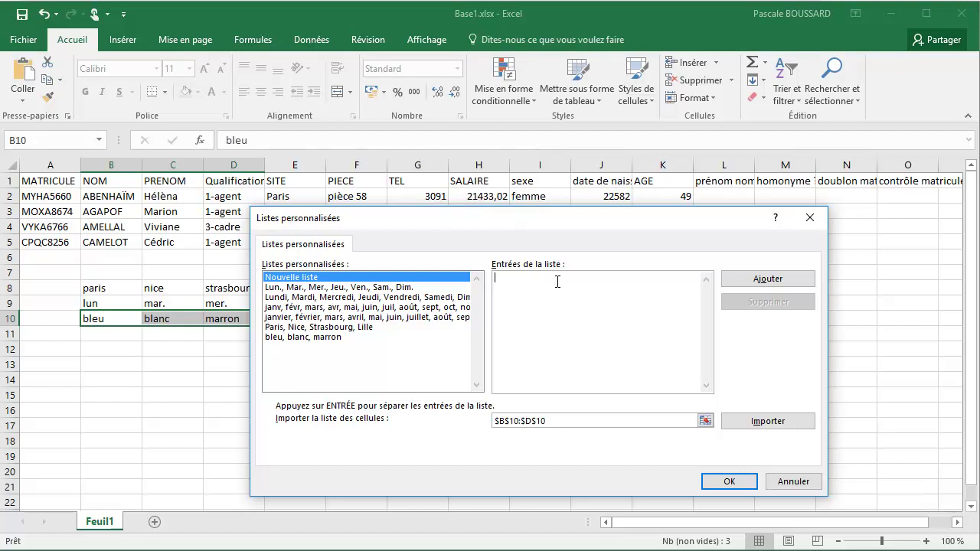
- Add a new custom list with the entries matin, midi and soir, and accept the custom lists and options
{"action": "type", "text": "matin,midi,soir"}
{"action": "left_click", "coordinate": [744, 280]}
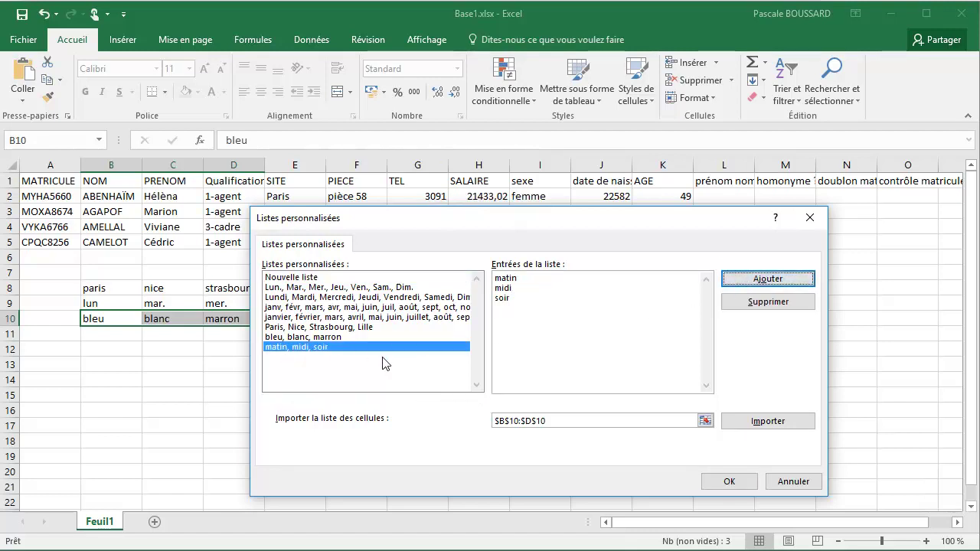
{"action": "left_click", "coordinate": [298, 281]}
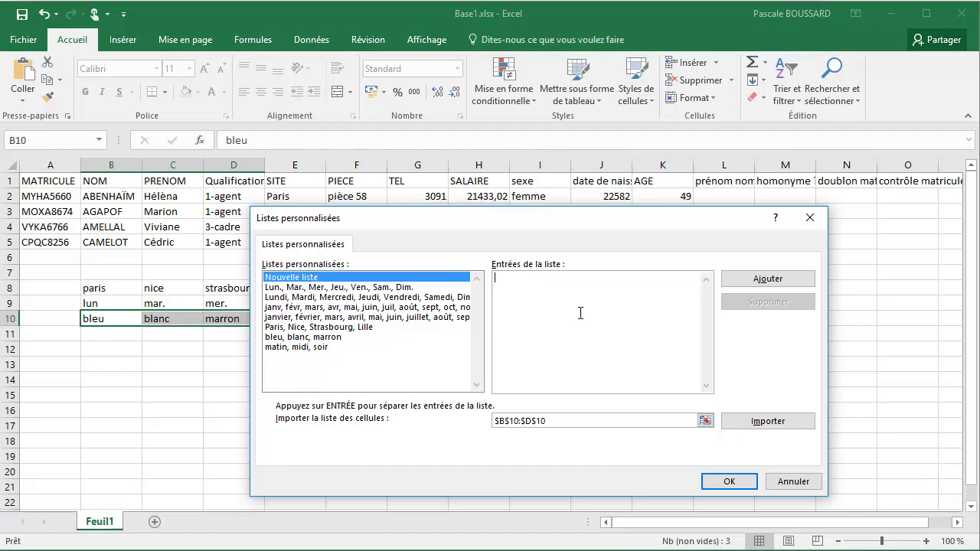
{"action": "left_click", "coordinate": [741, 482]}
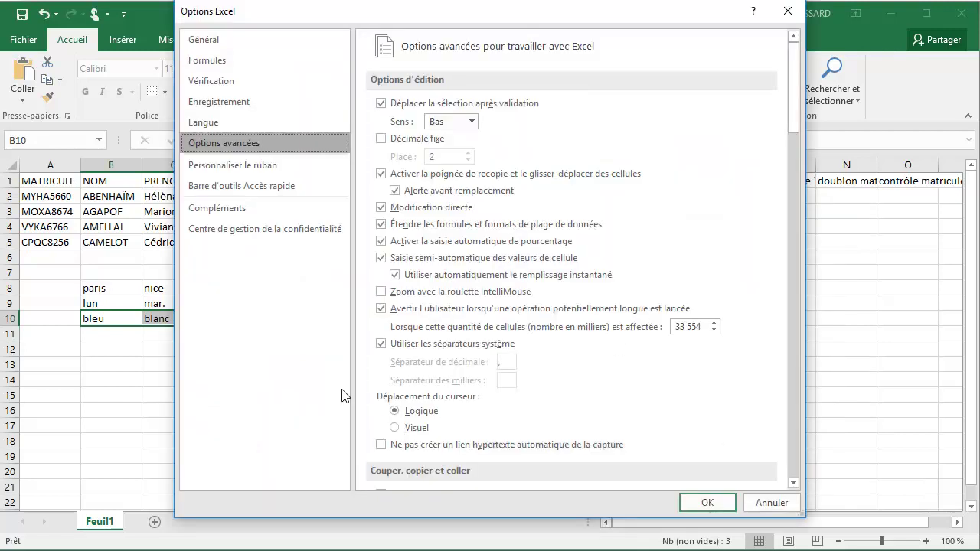
{"action": "left_click", "coordinate": [704, 500]}
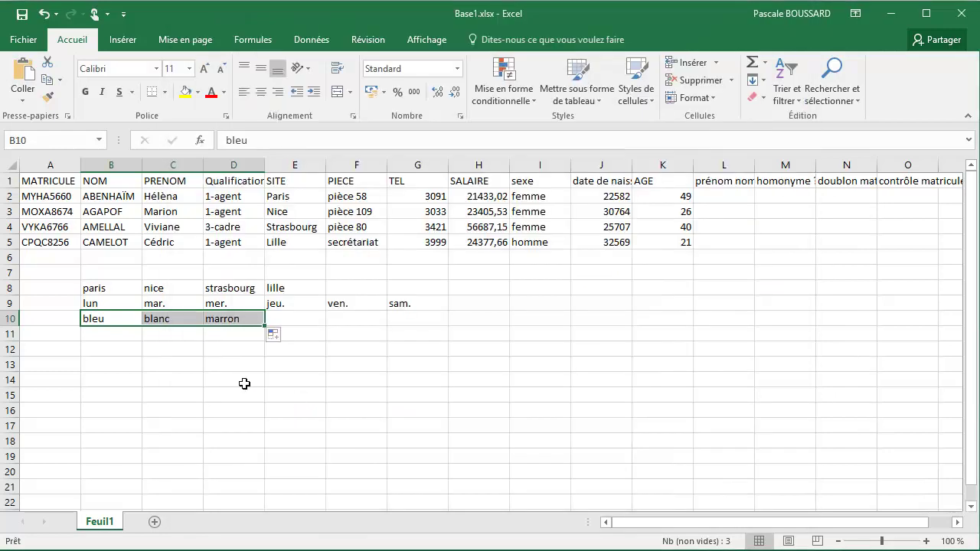
- Enter matin in cell B11 and autofill the matin, midi, soir series down to B17
{"action": "left_click", "coordinate": [121, 338]}
{"action": "type", "text": "matin"}
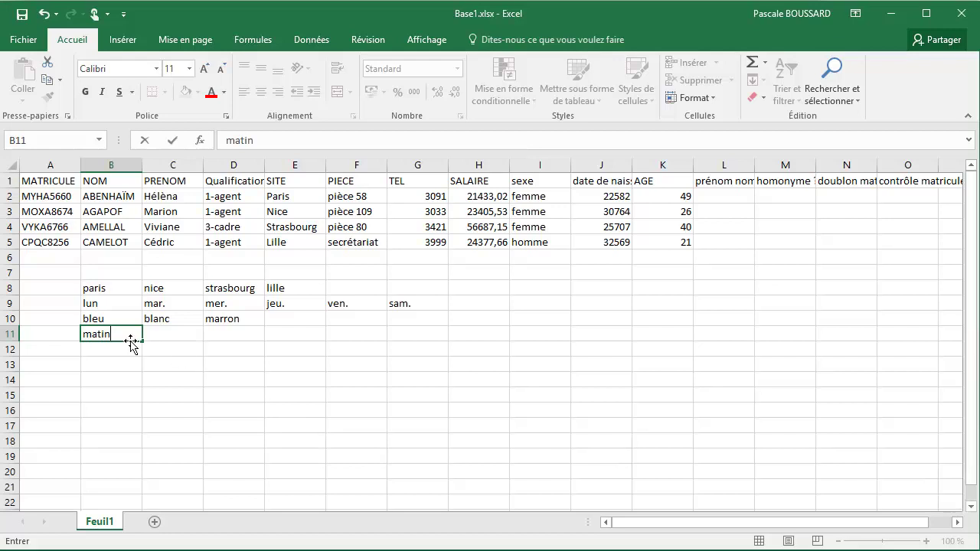
{"action": "key", "text": "ctrl+Return"}
{"action": "left_click_drag", "start_coordinate": [142, 344], "coordinate": [135, 372]}
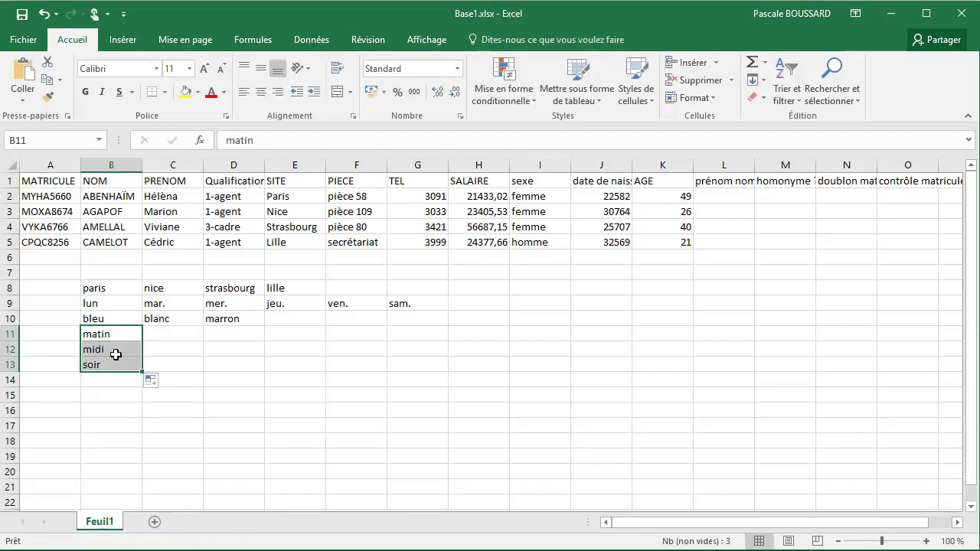
{"action": "left_click_drag", "start_coordinate": [140, 373], "coordinate": [130, 430]}
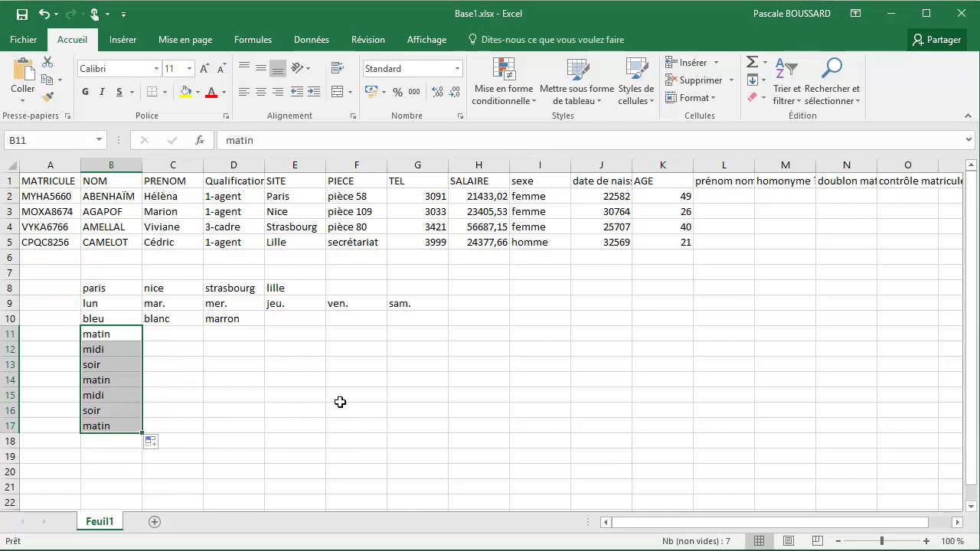
{"action": "left_click", "coordinate": [179, 335]}
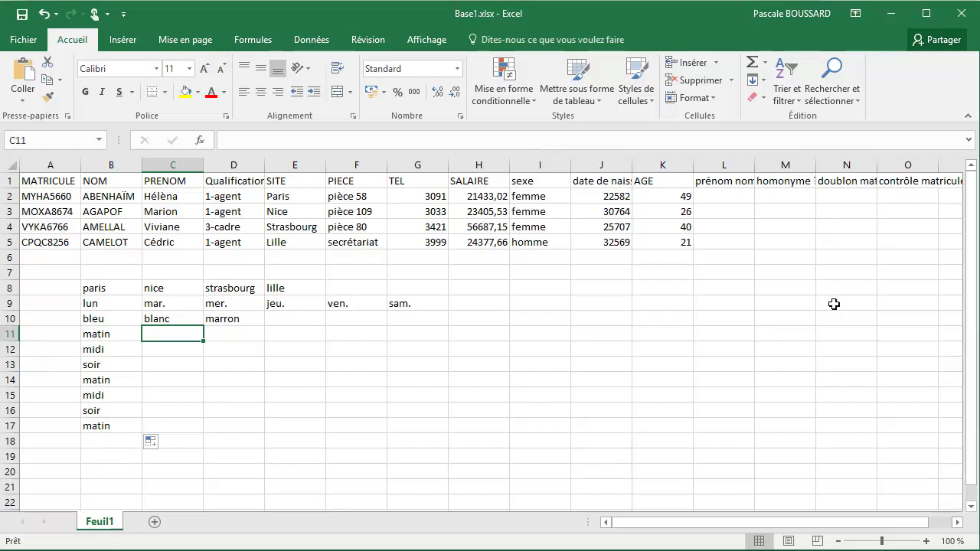
{"action": "left_click", "coordinate": [979, 237]}
{"action": "left_click", "coordinate": [900, 243]}
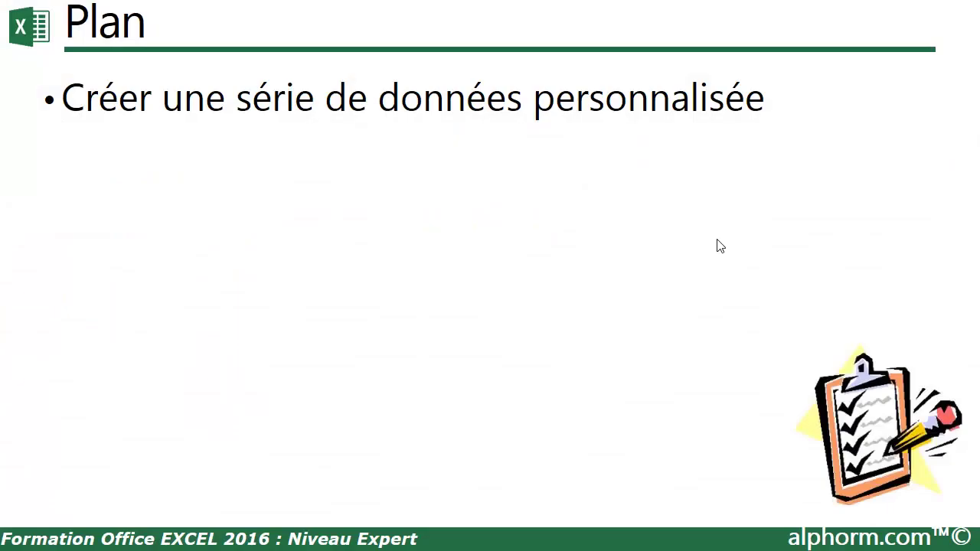
{"action": "left_click", "coordinate": [719, 246]}
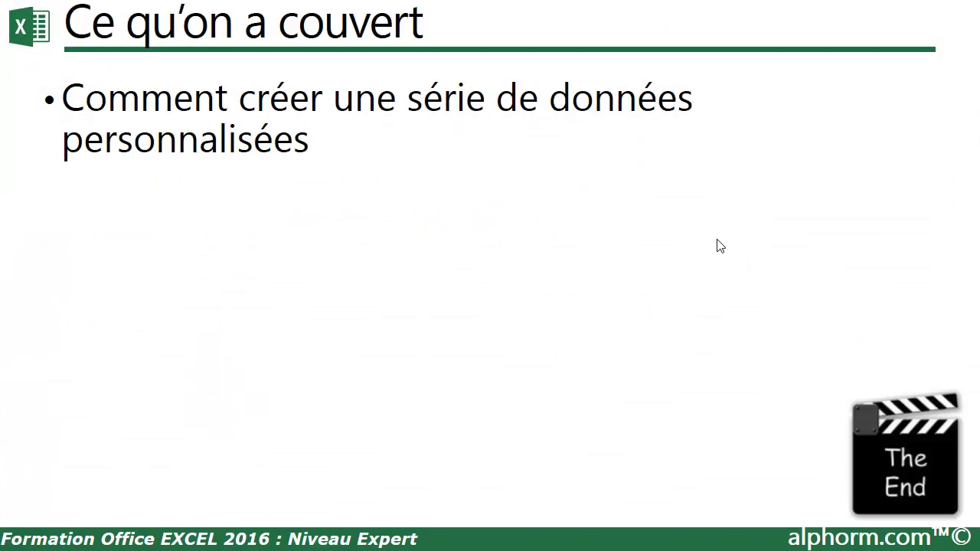